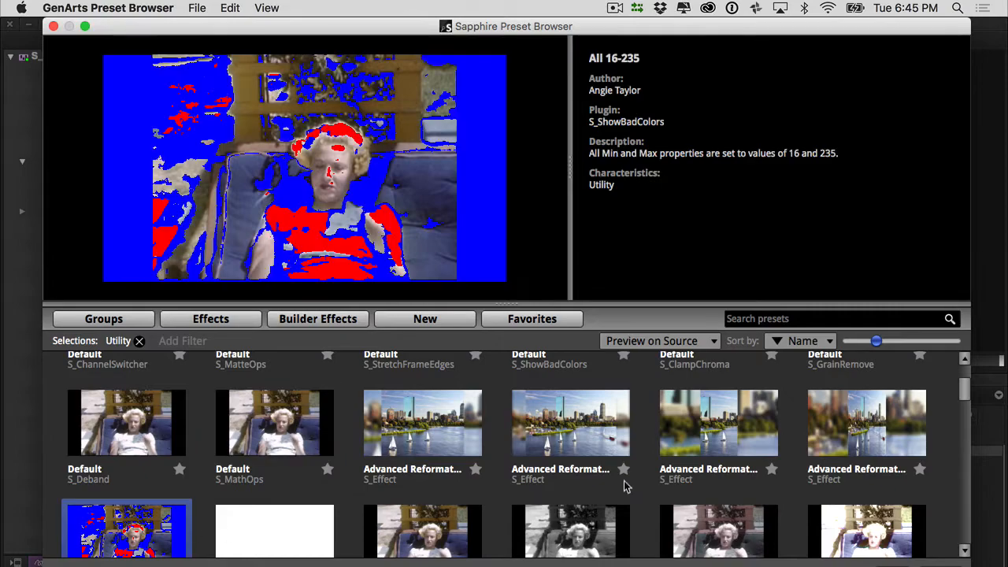
drag(965, 394, 967, 411)
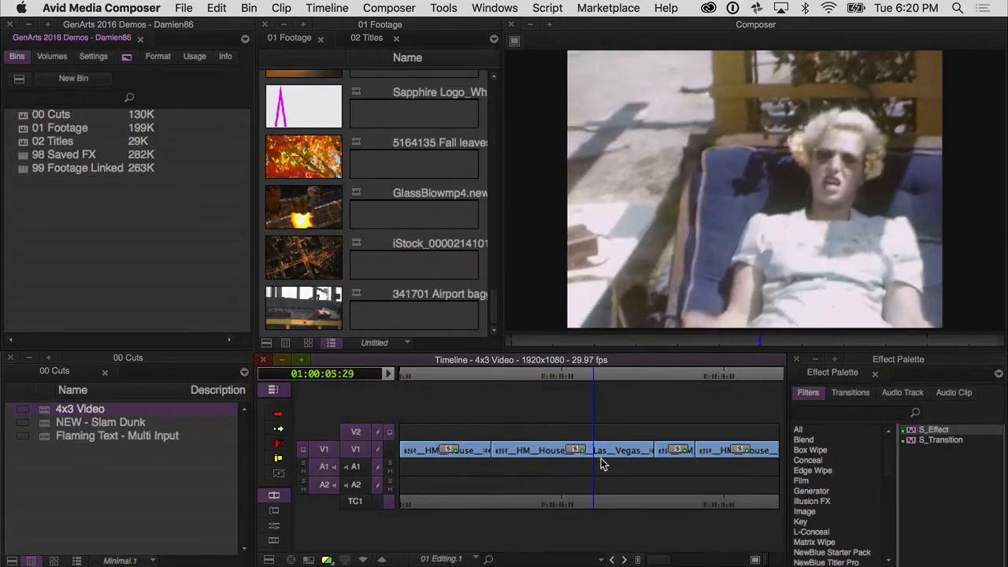
- Scrub through the 4x3 Video sequence to examine the framing of its clips
drag(601, 459, 471, 470)
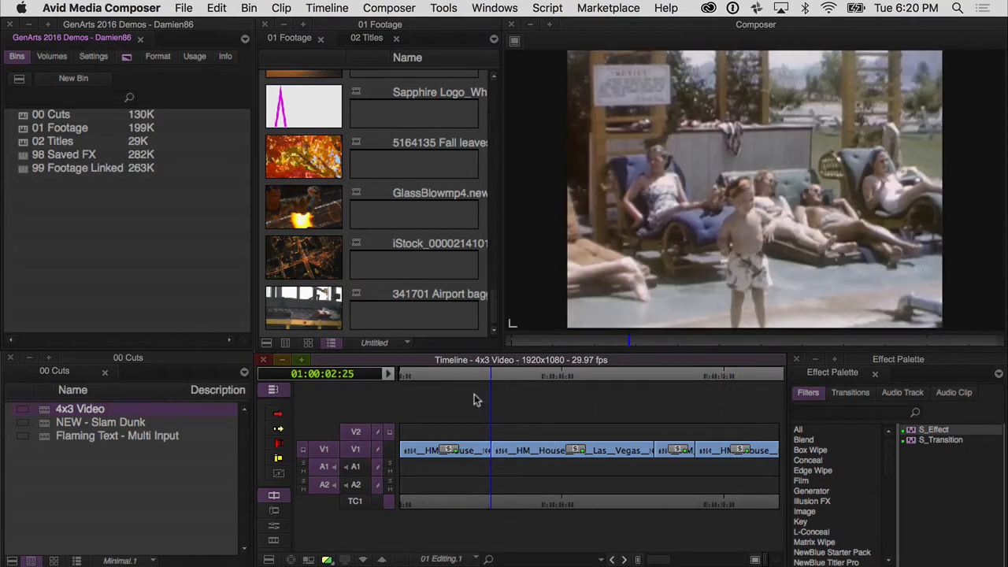
click(415, 471)
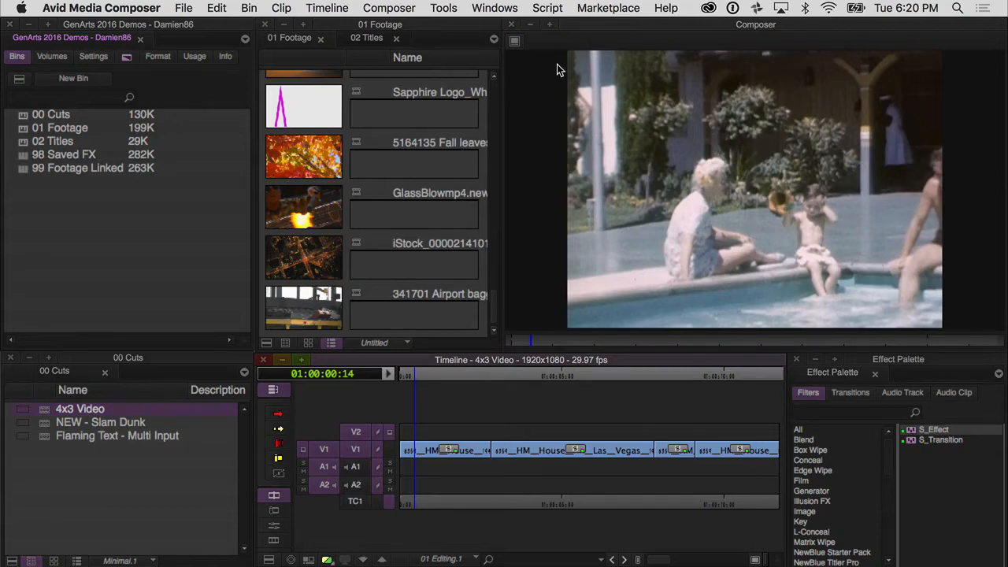
mouse_move(456, 443)
mouse_down()
mouse_move(464, 439)
mouse_move(447, 442)
mouse_move(449, 457)
mouse_move(426, 453)
mouse_move(439, 446)
mouse_up()
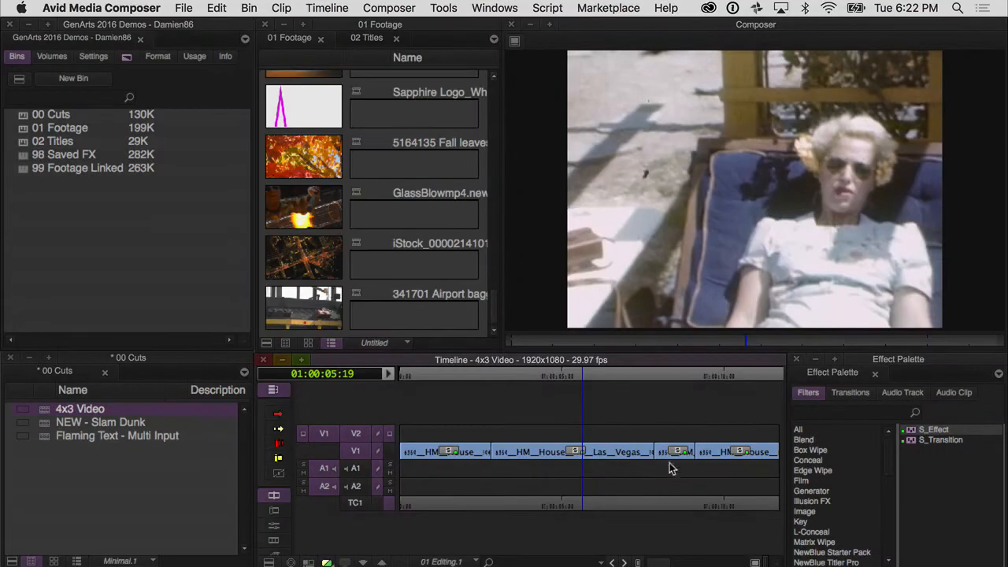
- Apply the S_Effect filter to the filler on track V2 above the clips and show its parameters in the Effect Editor
drag(913, 431, 544, 438)
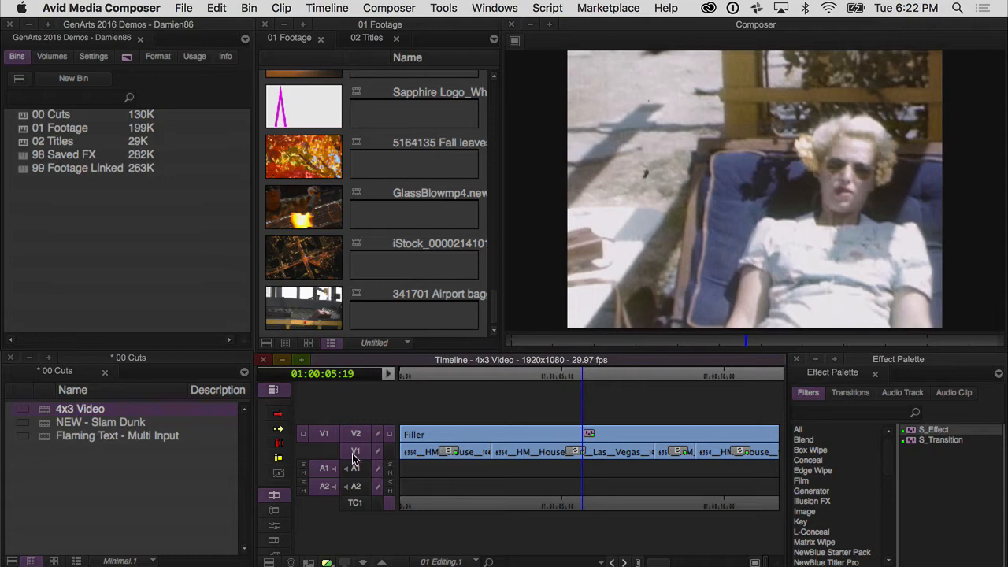
drag(432, 430, 548, 450)
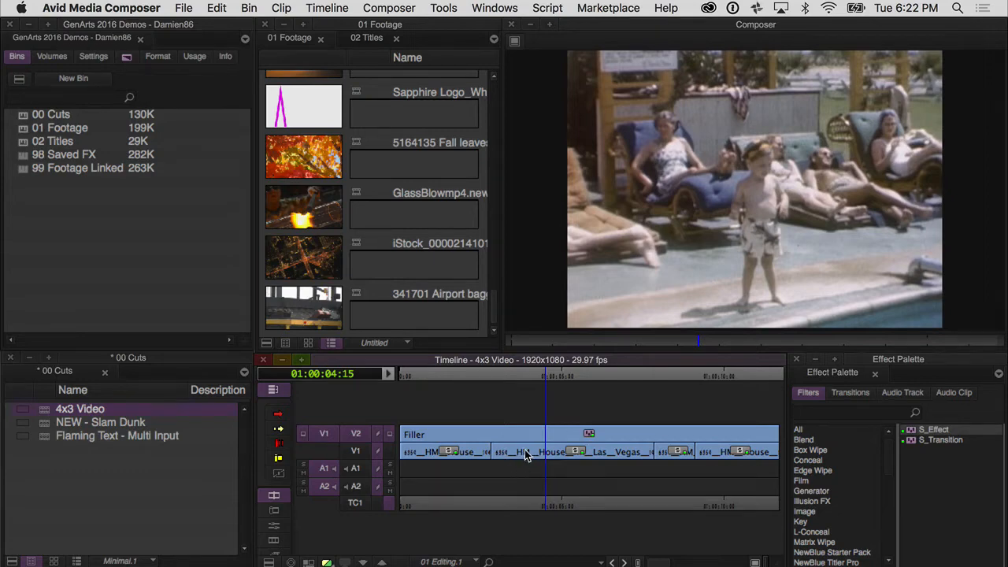
key(shift+F10)
click(668, 453)
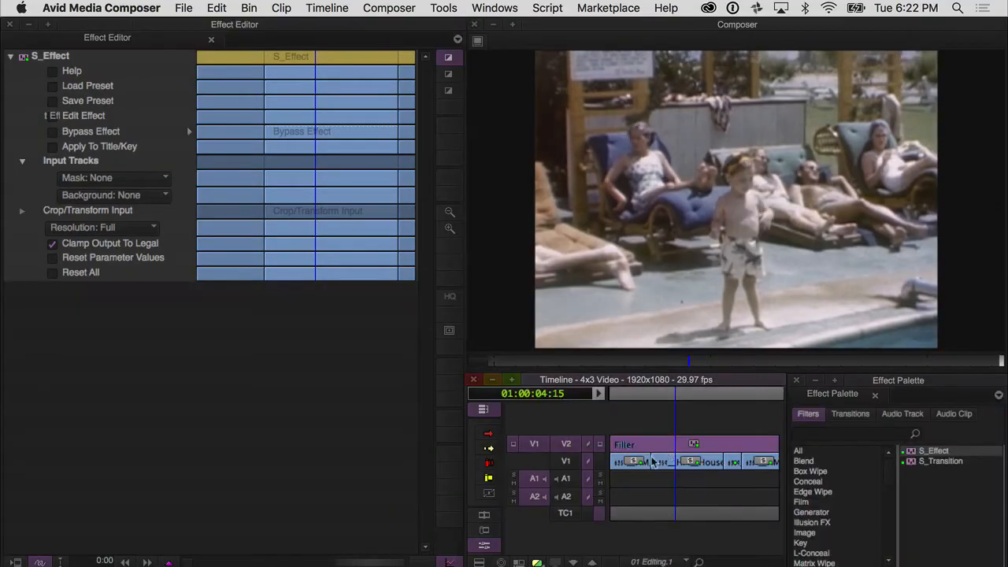
- Load the "Advanced Reformat 4:3 to HD (Cropped)" preset from the Utility group into S_Effect
click(53, 87)
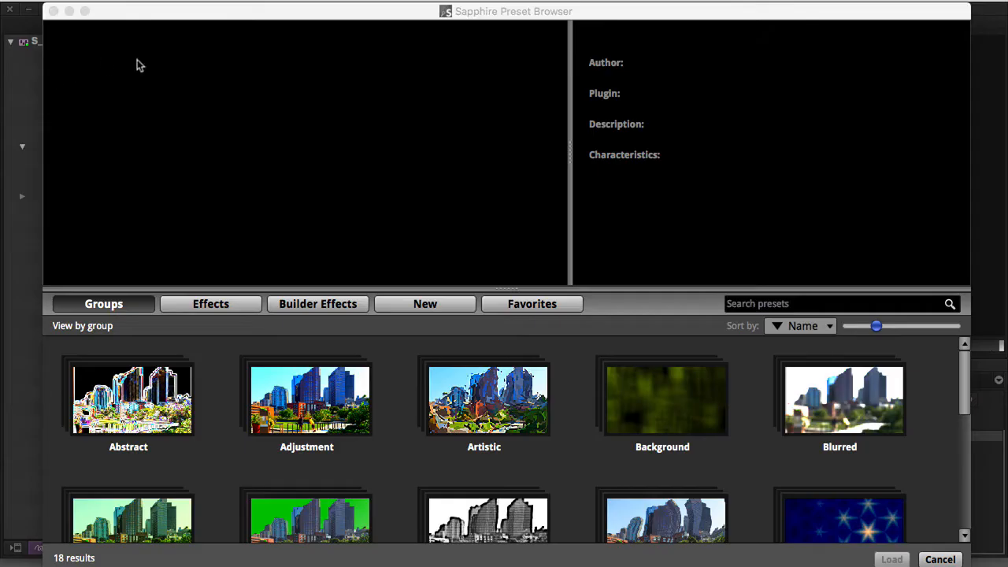
drag(965, 360, 963, 486)
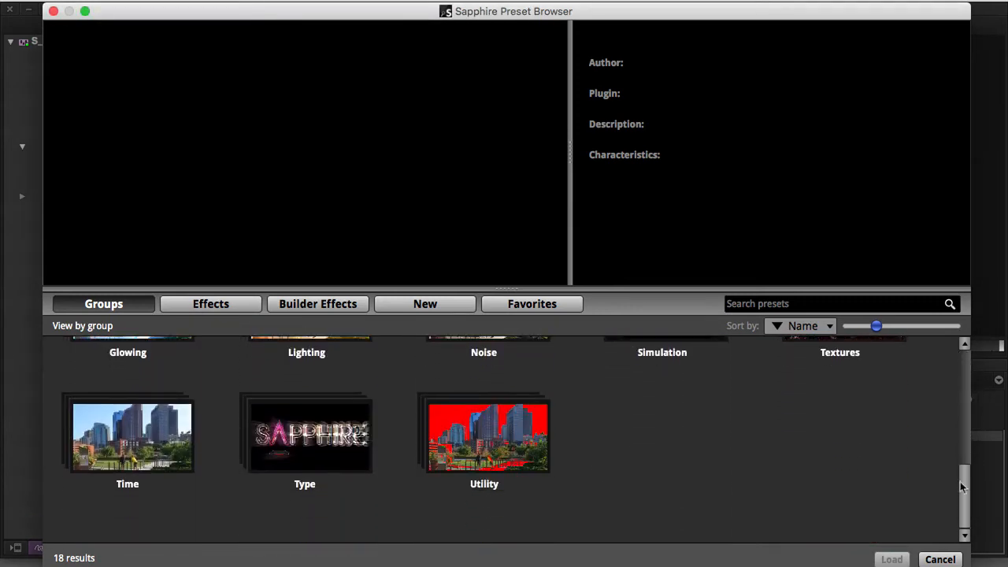
click(489, 440)
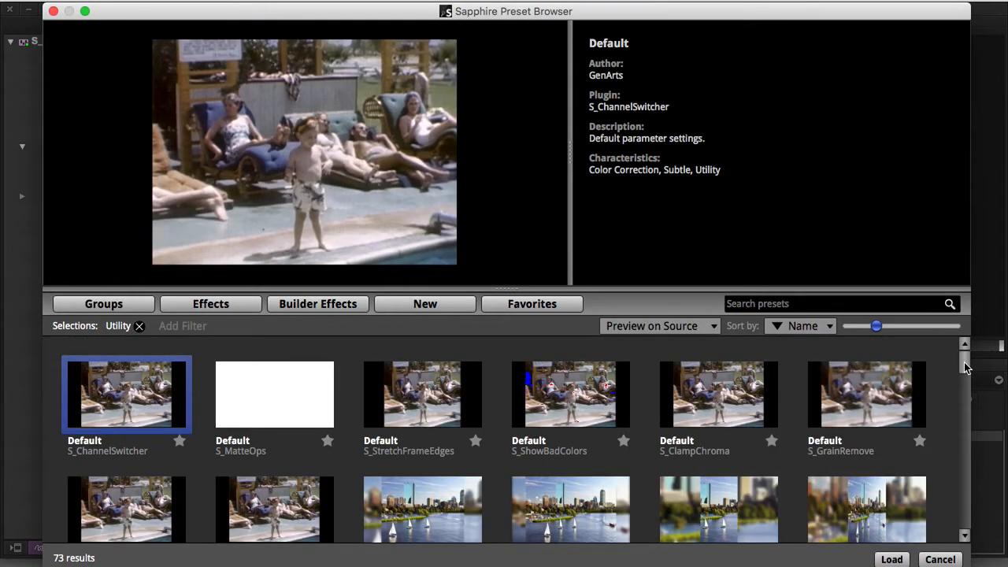
drag(967, 362, 967, 376)
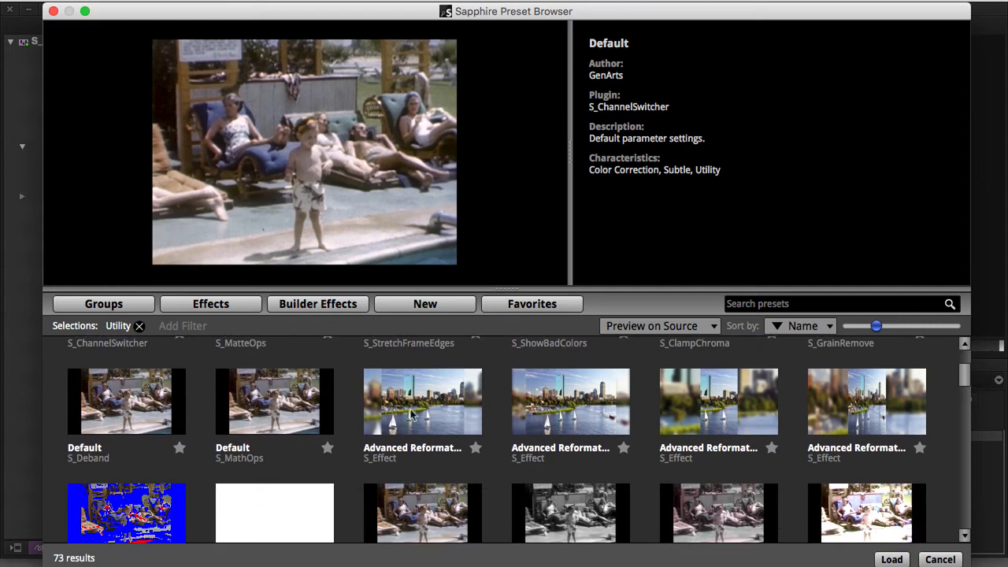
click(418, 378)
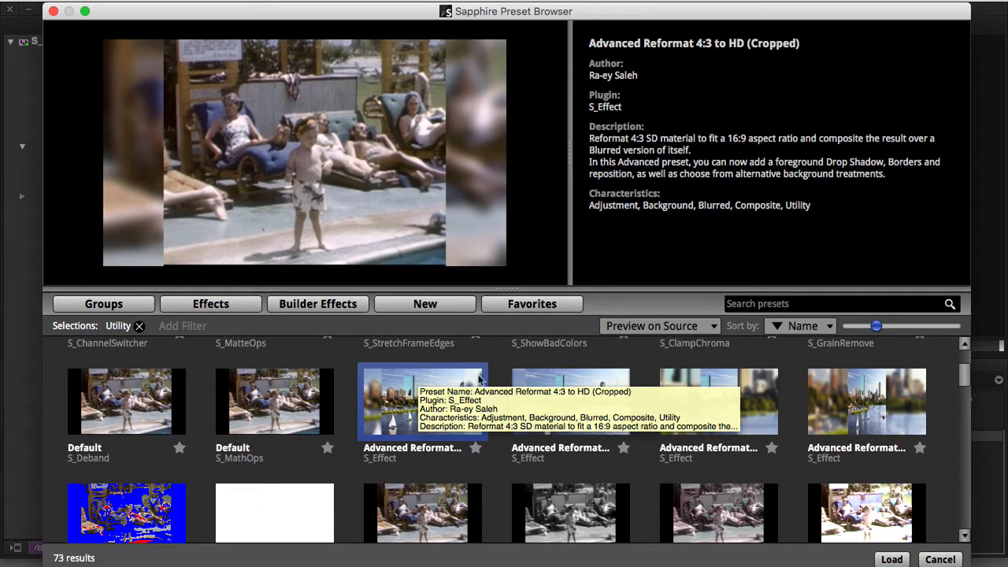
click(892, 559)
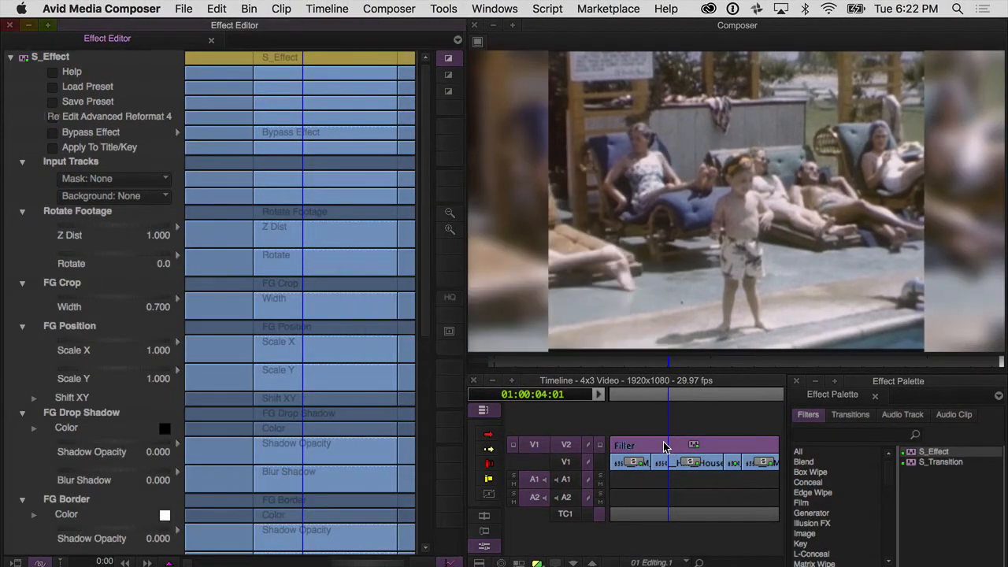
- Play back the sequence to review the reformatted clips
click(663, 447)
key(space)
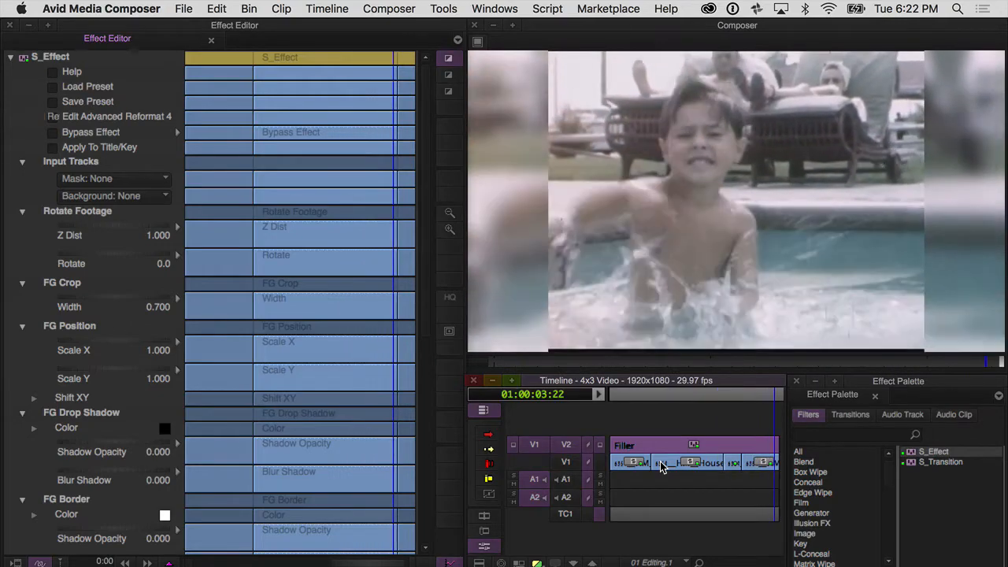
click(667, 444)
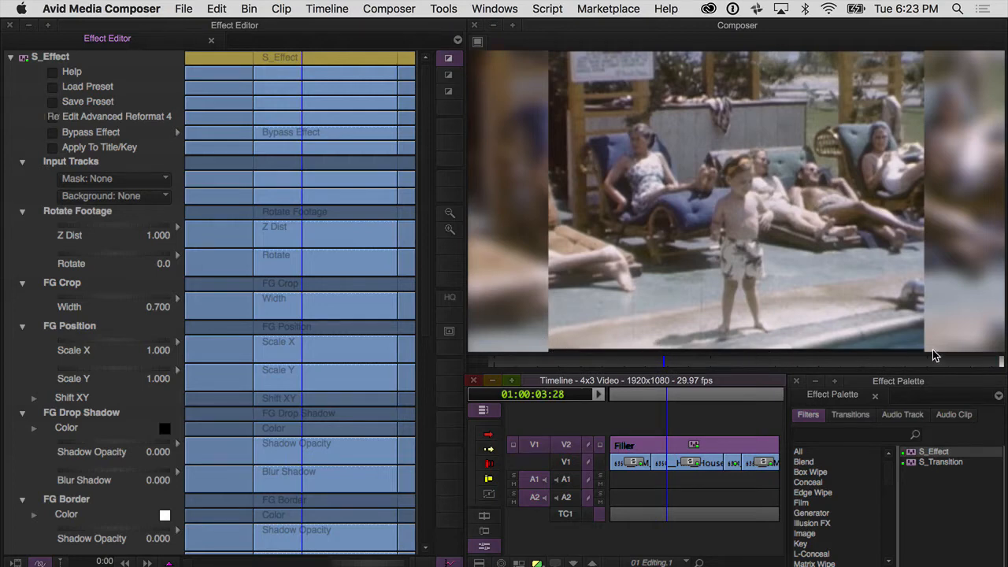
- Set the Rotate Footage Z Dist to 0.958 and the FG Crop Width to 0.775
click(116, 226)
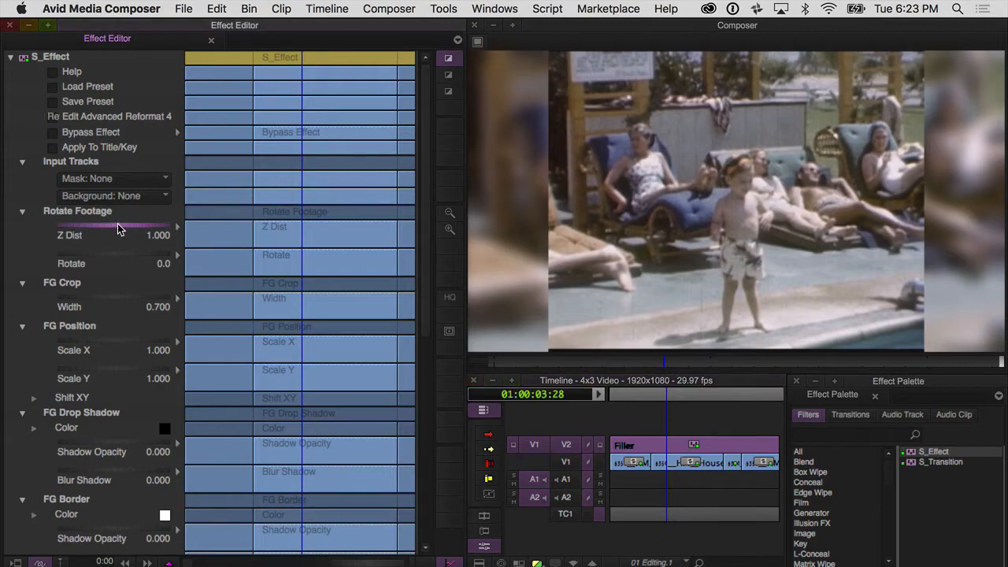
drag(115, 223, 107, 227)
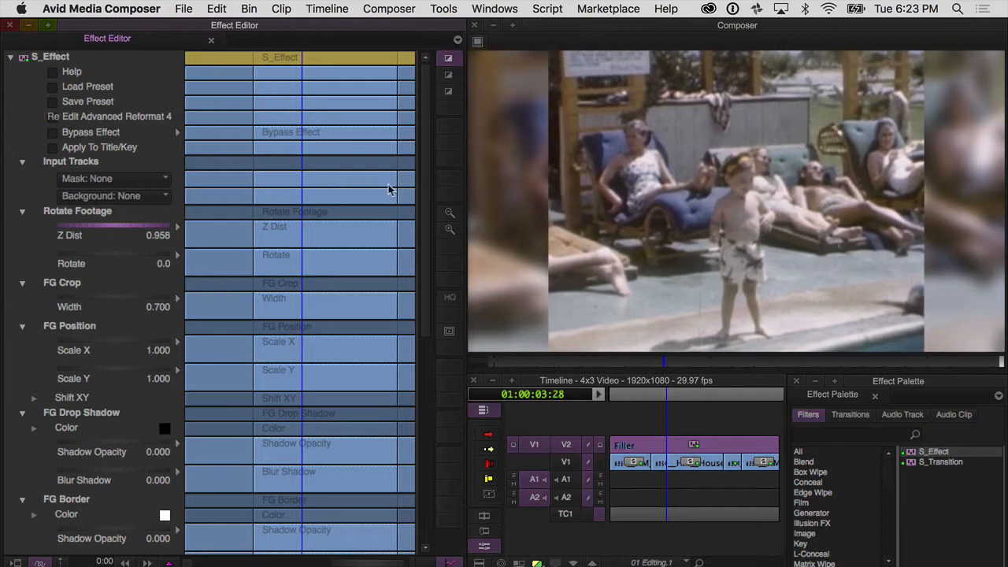
click(110, 299)
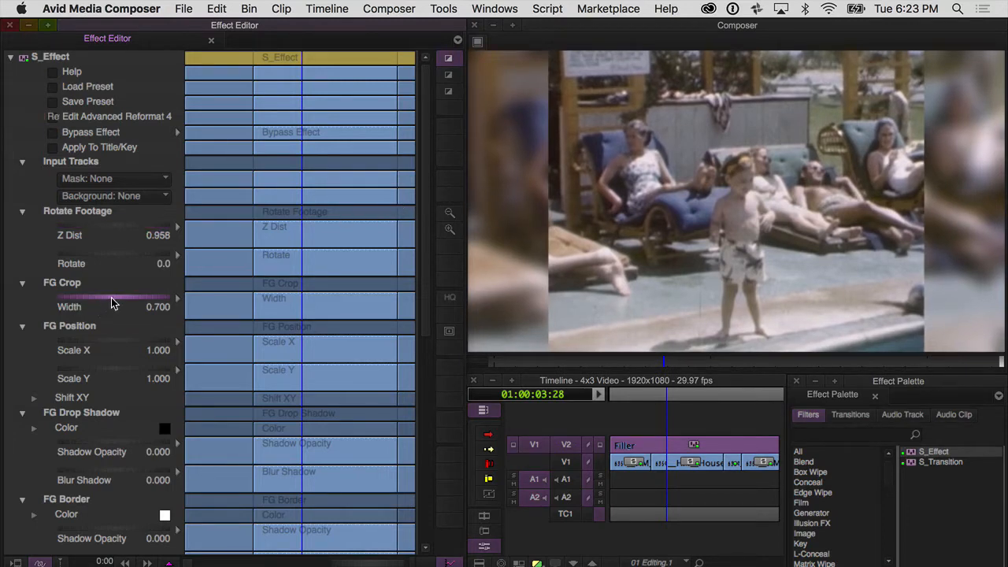
drag(113, 298, 136, 299)
- Open the Advanced Reformat effect in the Sapphire Effect Builder and inspect its Source and Rotate Footage nodes
click(563, 361)
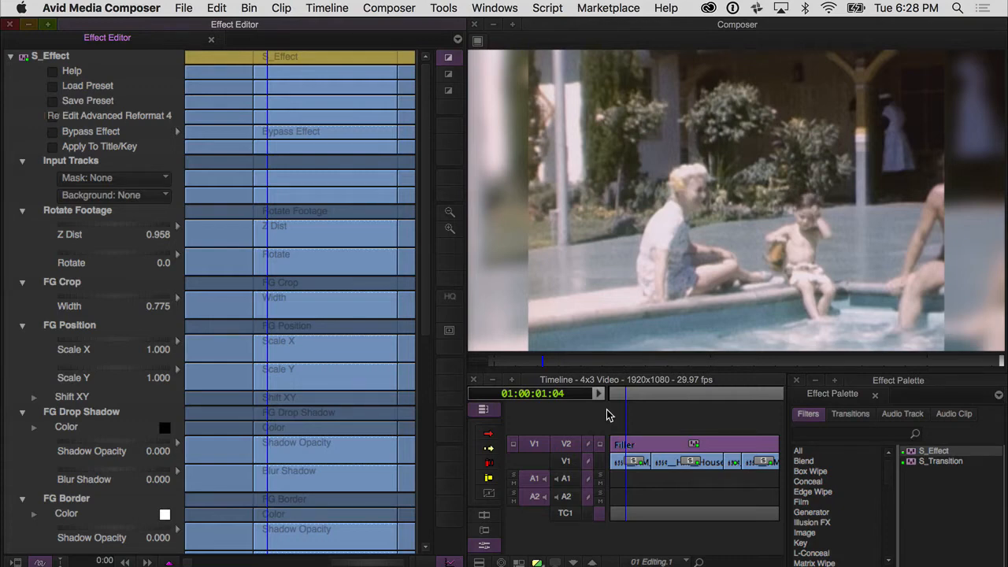
click(623, 450)
click(52, 118)
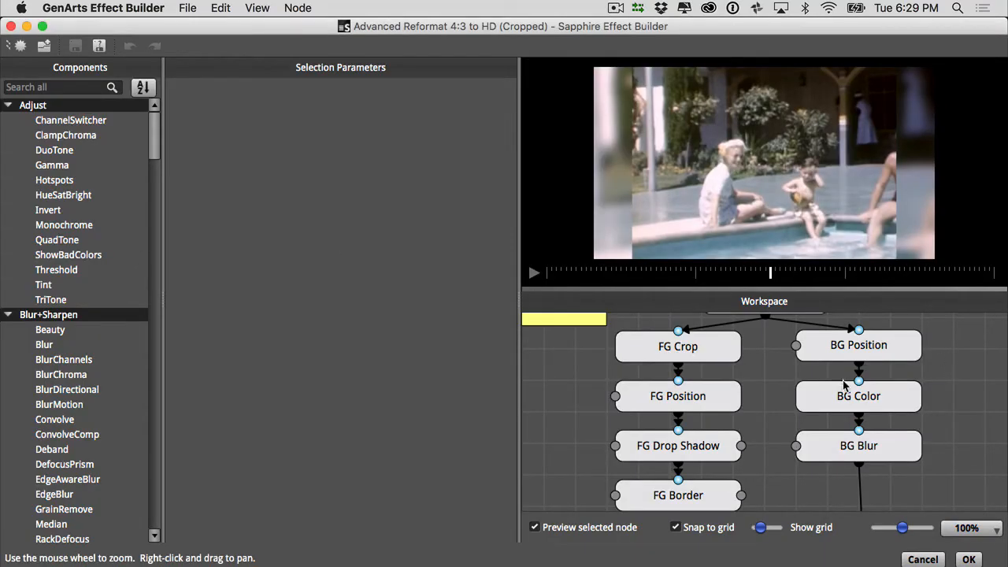
scroll(771, 376, up, 5)
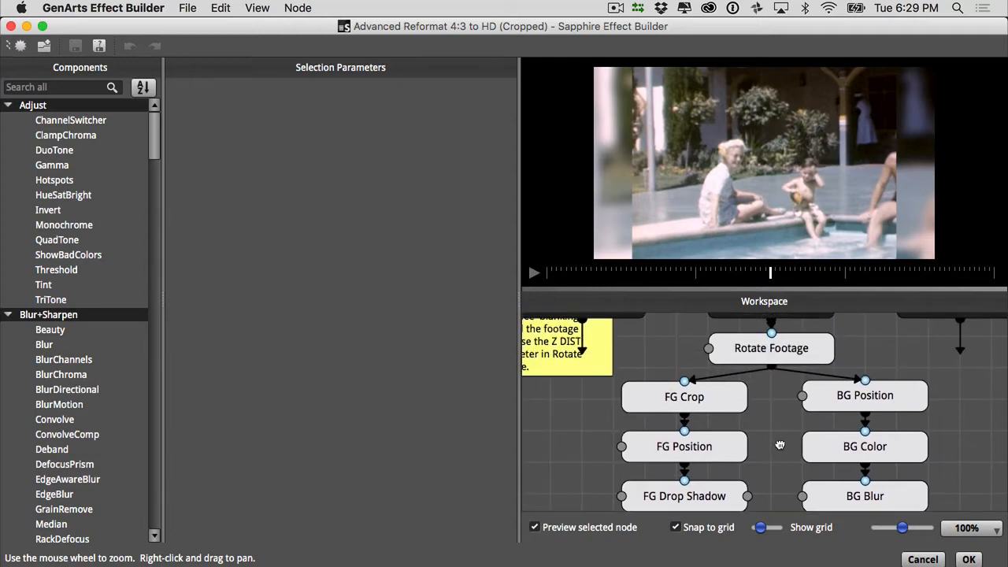
click(771, 363)
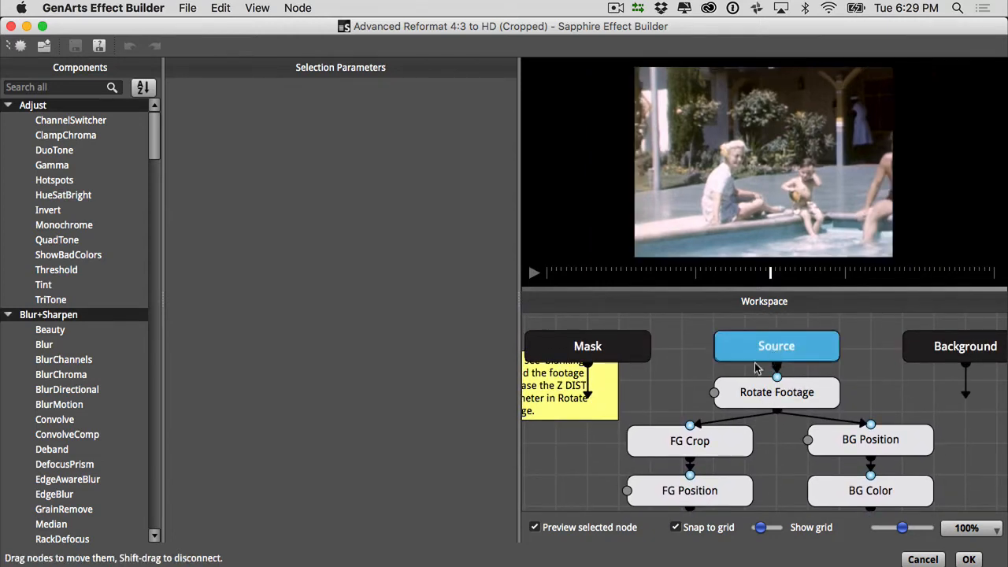
click(737, 400)
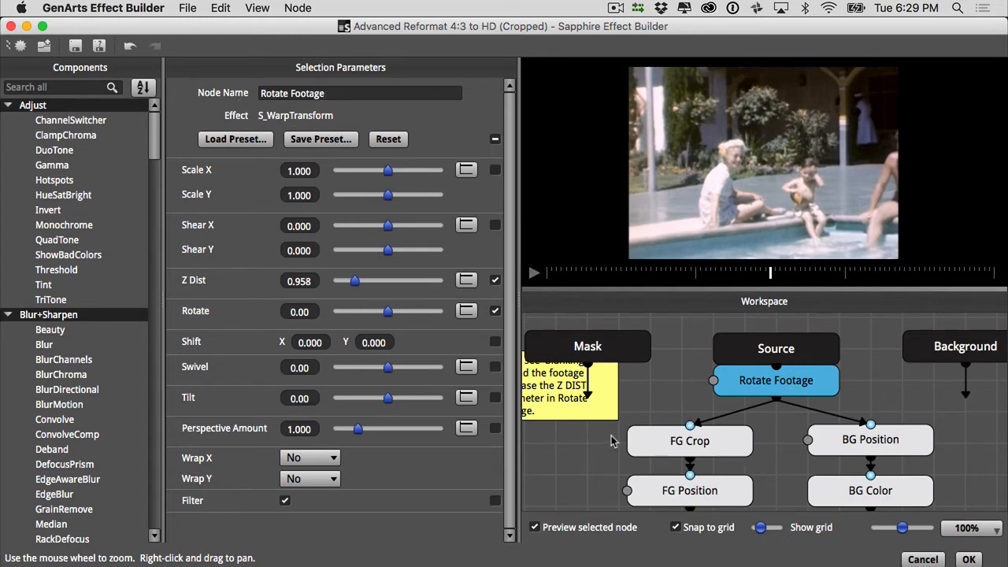
- Examine the parameters of the FG Crop, FG Position, FG Drop Shadow, FG Border and BG Position nodes
drag(595, 438, 594, 370)
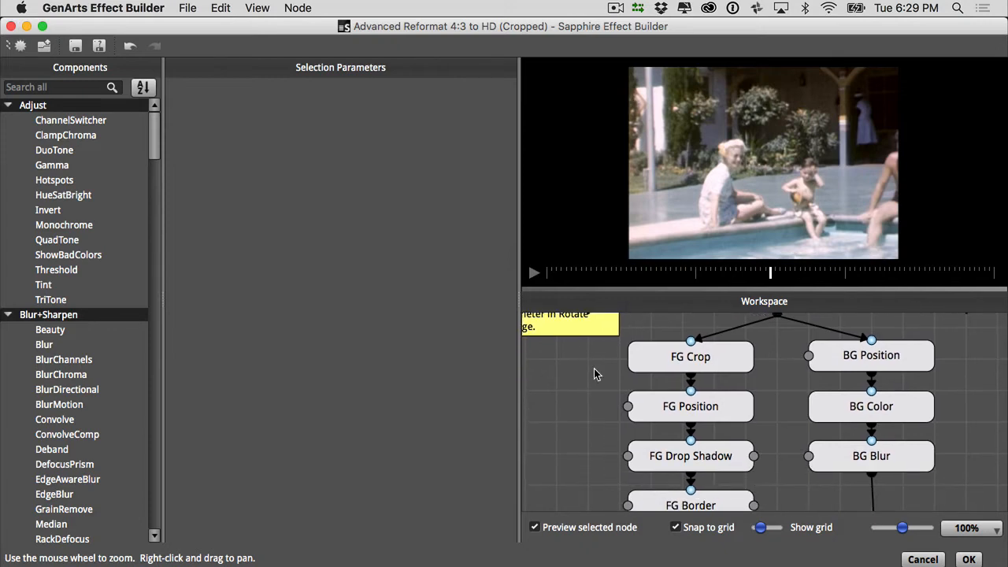
click(718, 361)
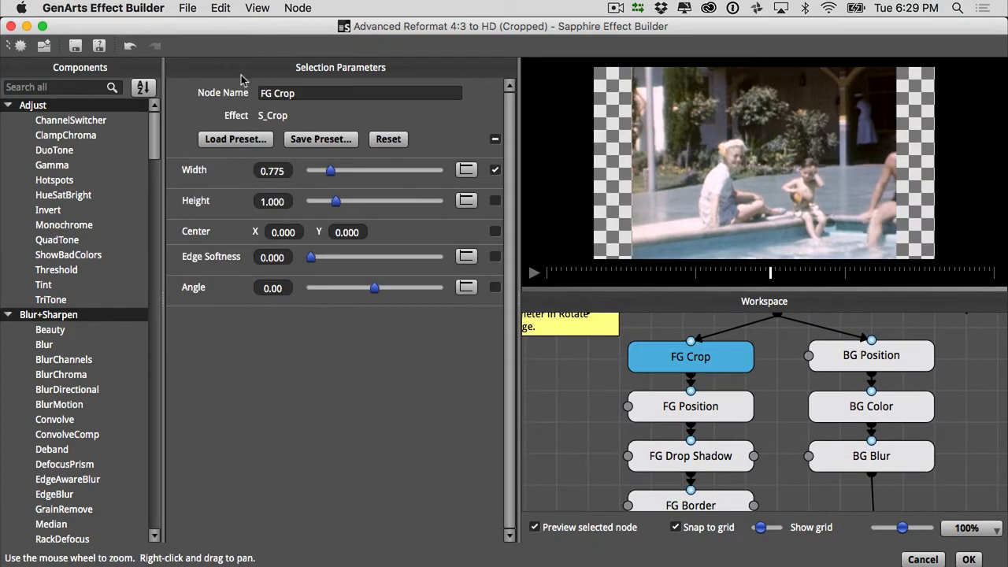
click(654, 418)
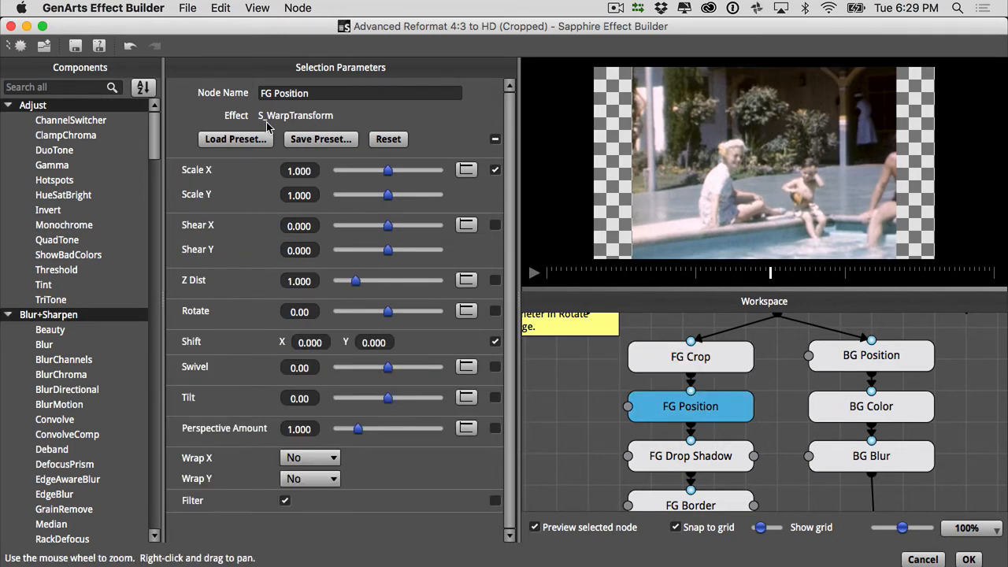
click(654, 465)
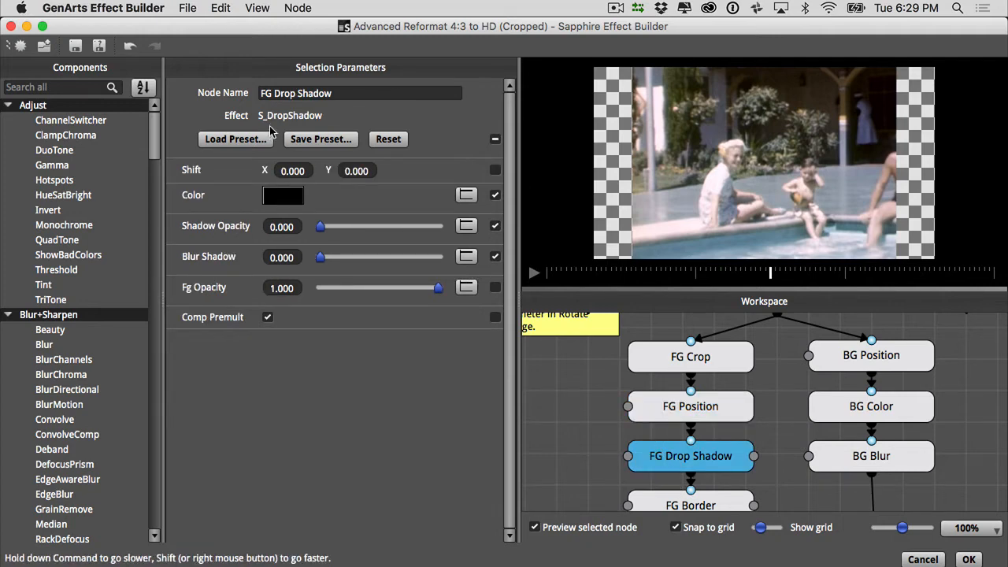
drag(570, 418, 553, 393)
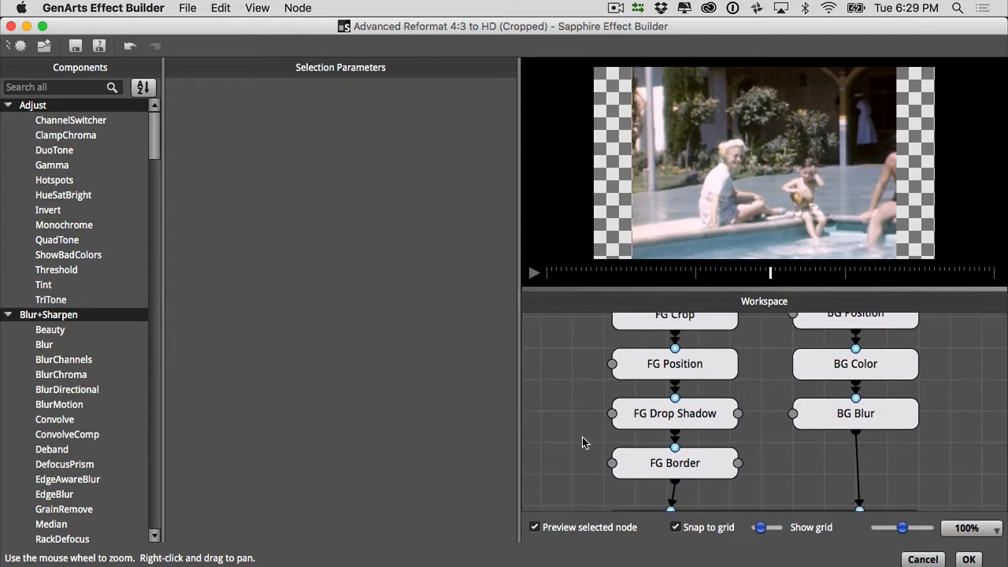
click(652, 468)
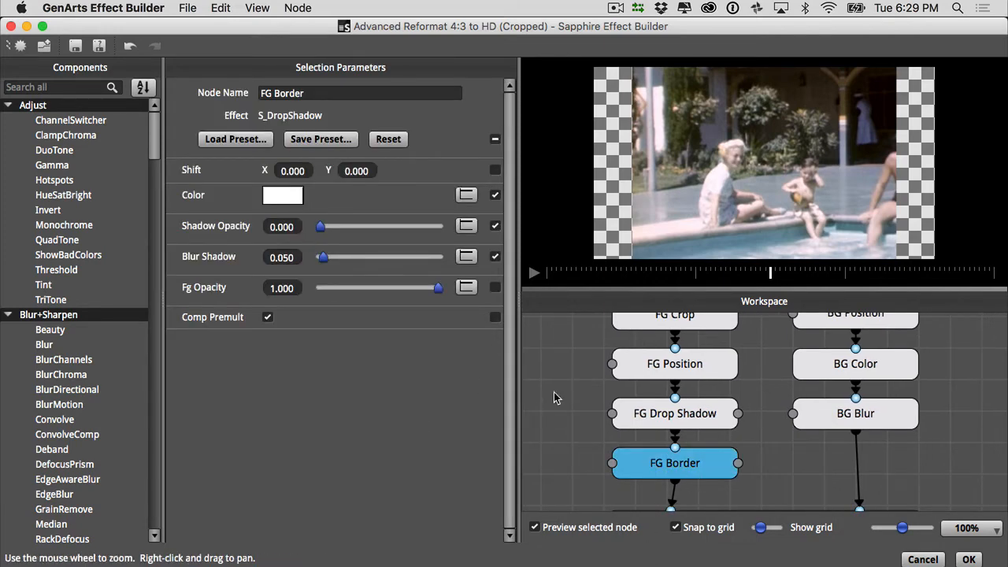
drag(559, 372, 553, 412)
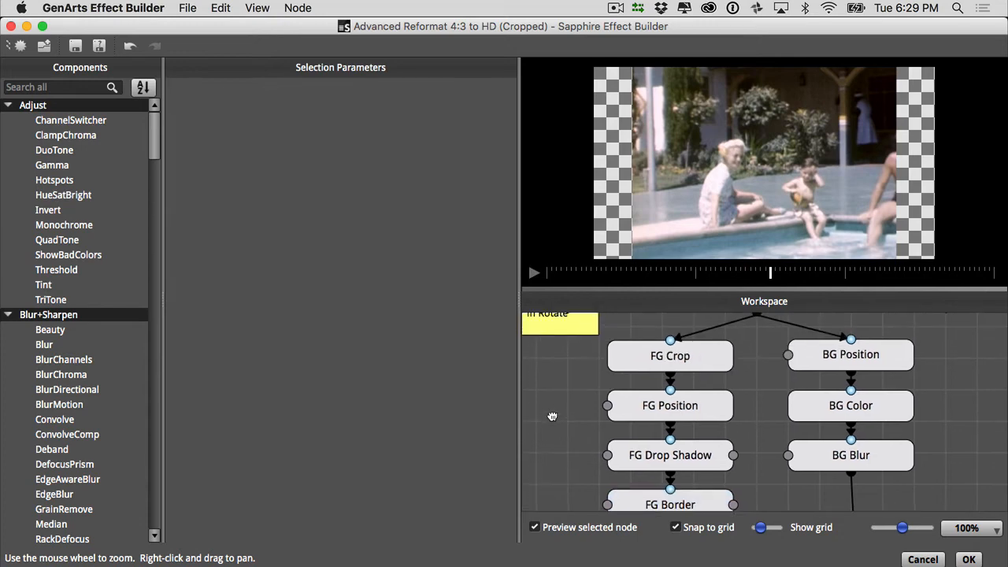
click(881, 355)
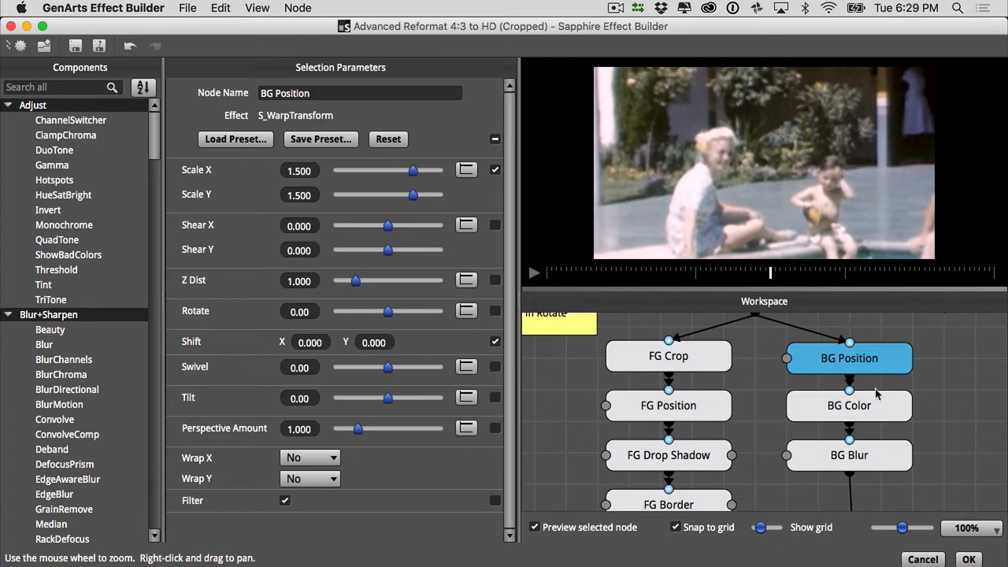
- Set the BG Color node's Scale Colors to pale yellow (Red 255, Green 248, Blue 193) and its Hue Shift to 0.040
mouse_move(876, 410)
mouse_down()
mouse_move(882, 439)
mouse_move(882, 419)
mouse_up()
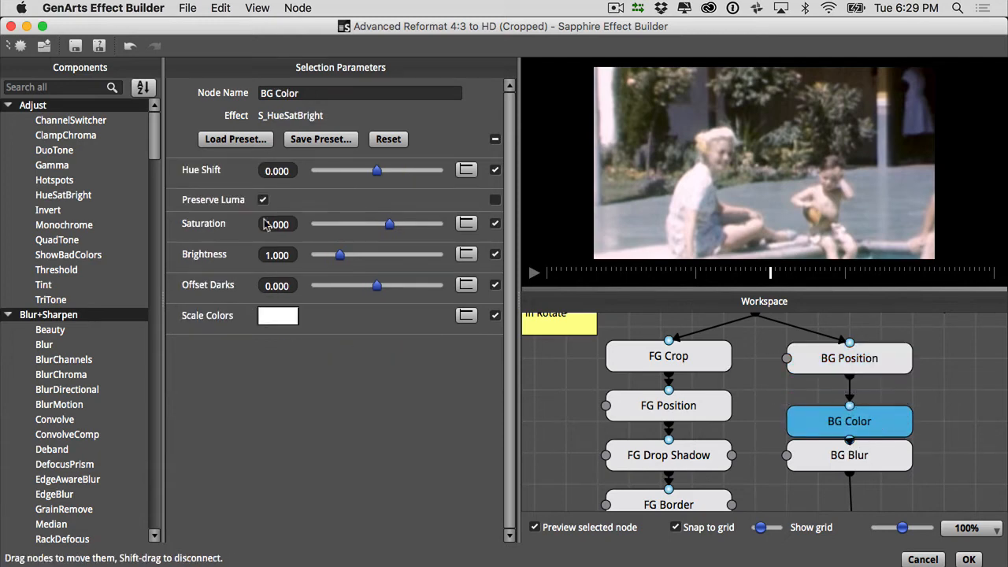
click(287, 324)
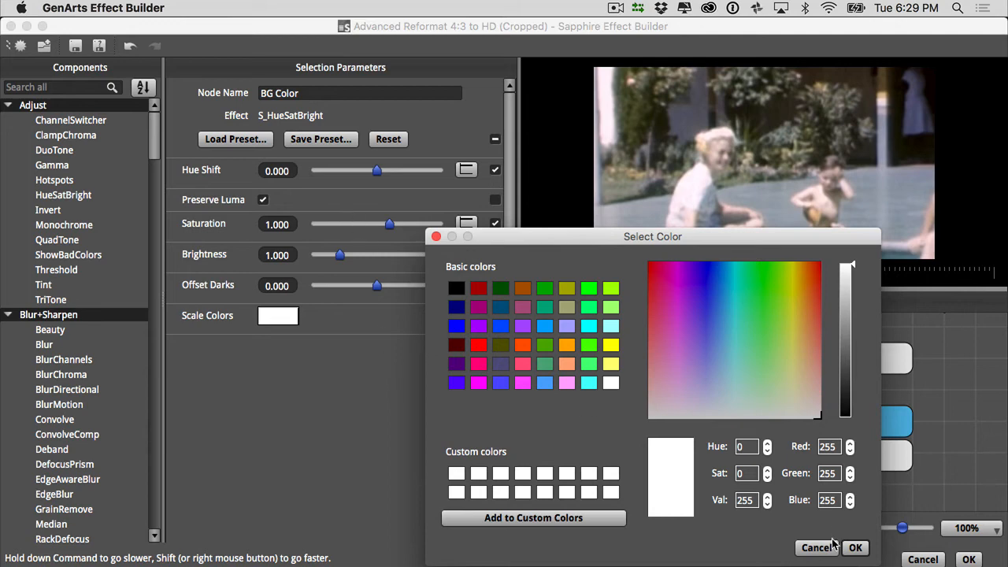
click(794, 381)
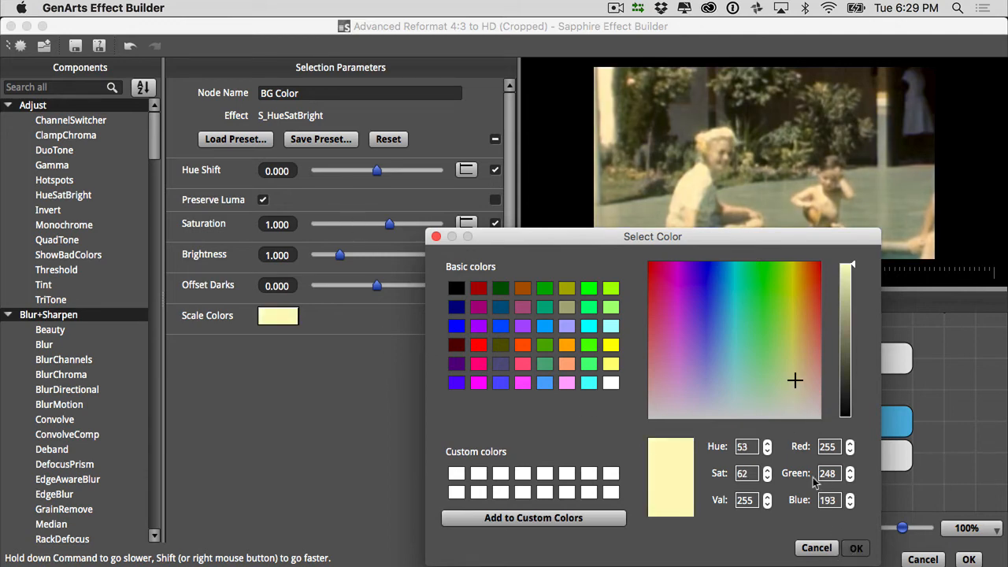
click(855, 547)
mouse_move(377, 170)
mouse_down()
mouse_move(388, 177)
mouse_move(379, 183)
mouse_up()
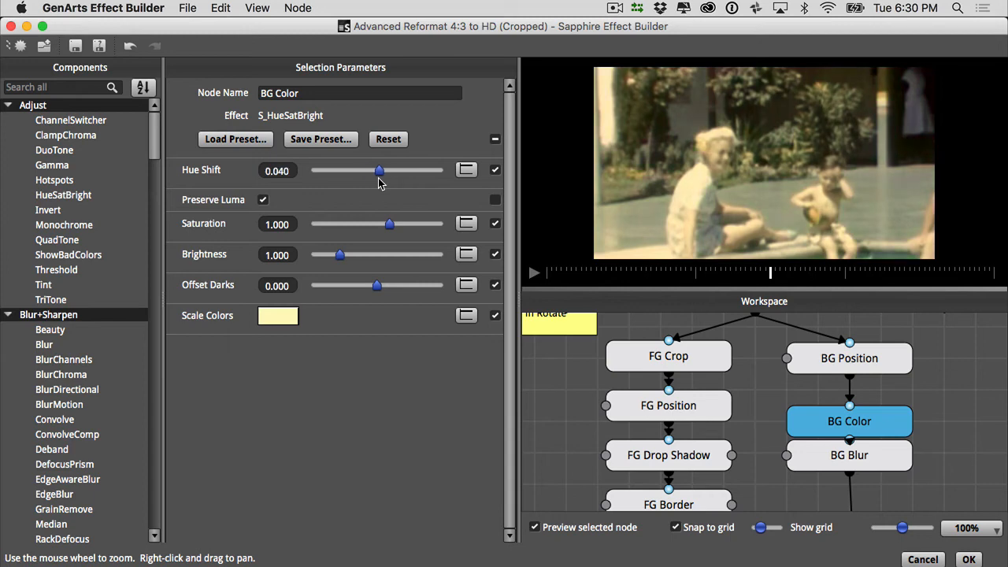
- Examine the BG Blur and Composite nodes and the spare background treatment nodes beside the main node chain
click(894, 462)
click(962, 432)
scroll(892, 366, down, 5)
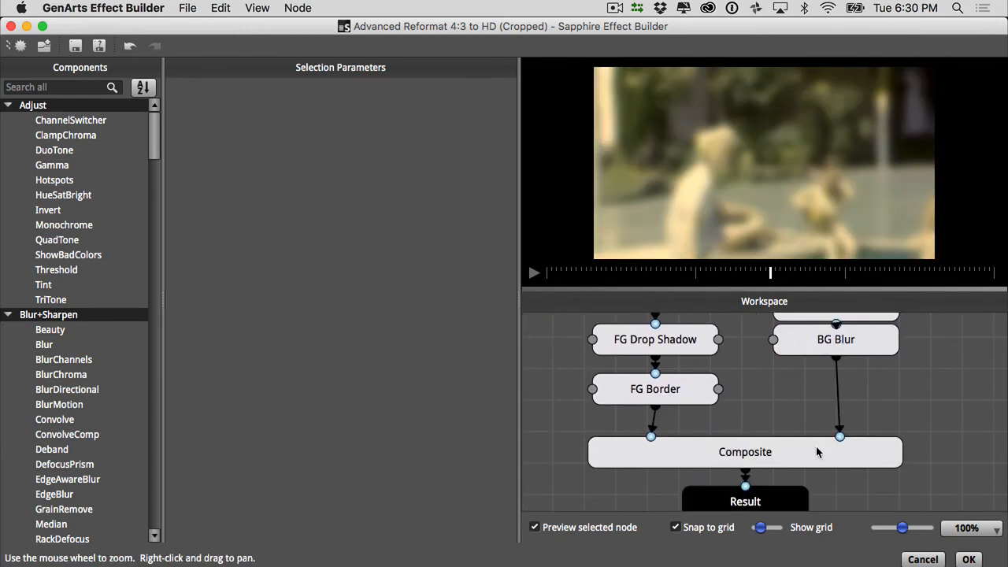
click(817, 452)
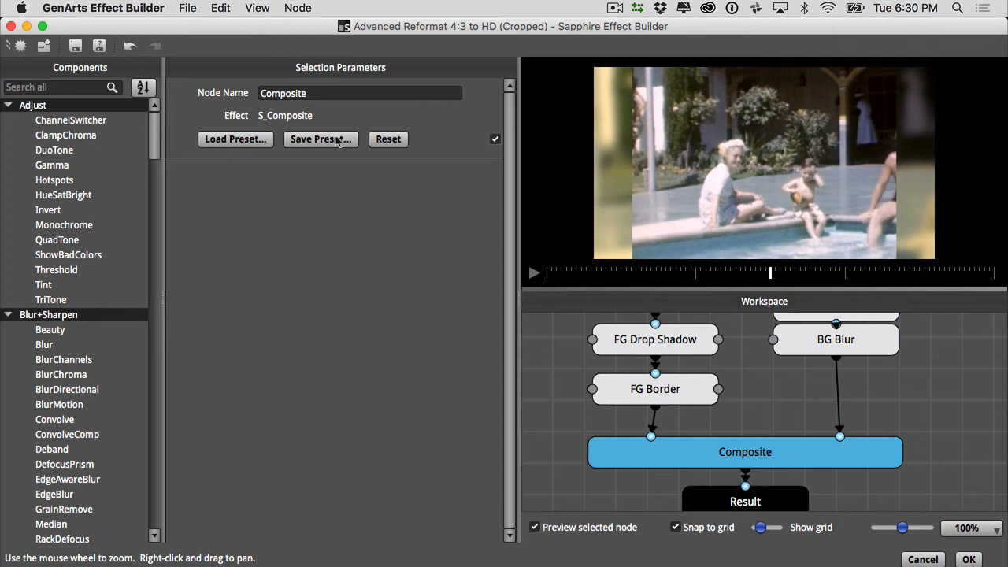
click(957, 383)
scroll(954, 438, up, 4)
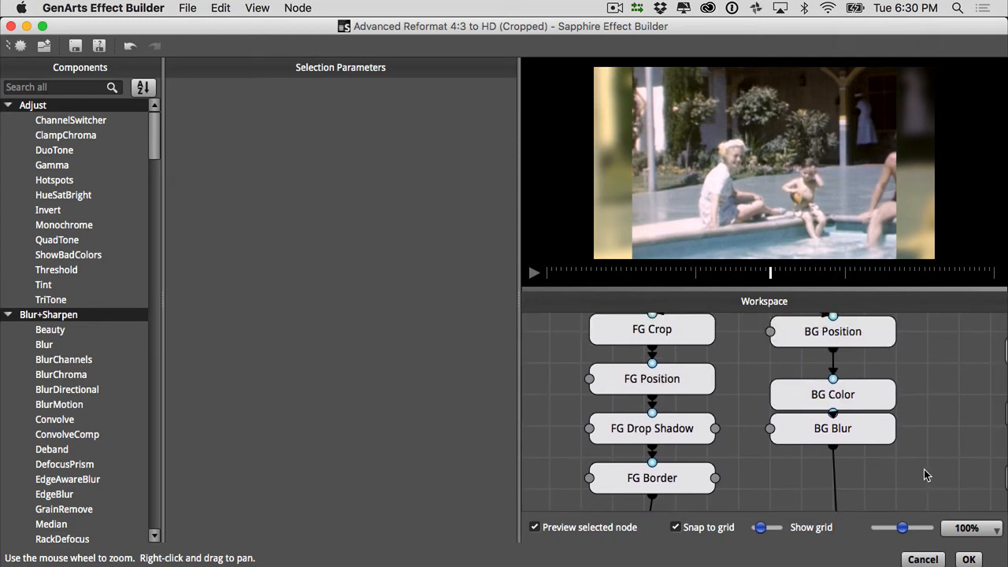
scroll(941, 391, right, 5)
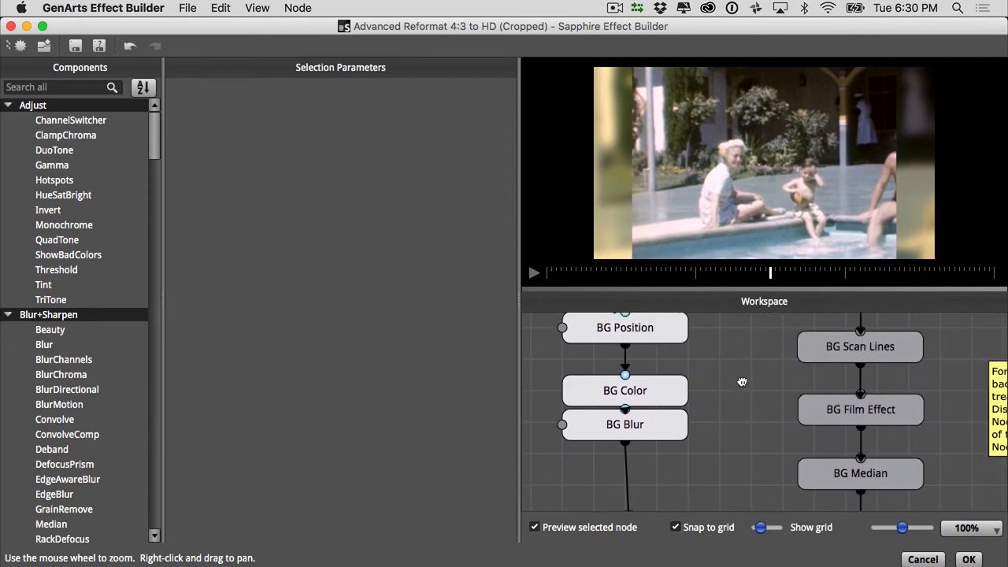
scroll(756, 417, up, 3)
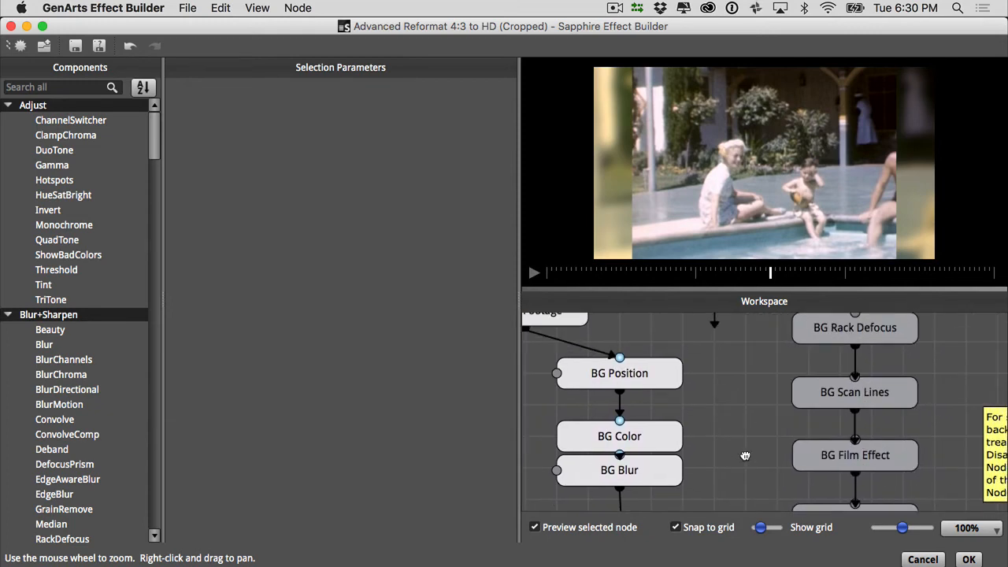
scroll(763, 425, down, 3)
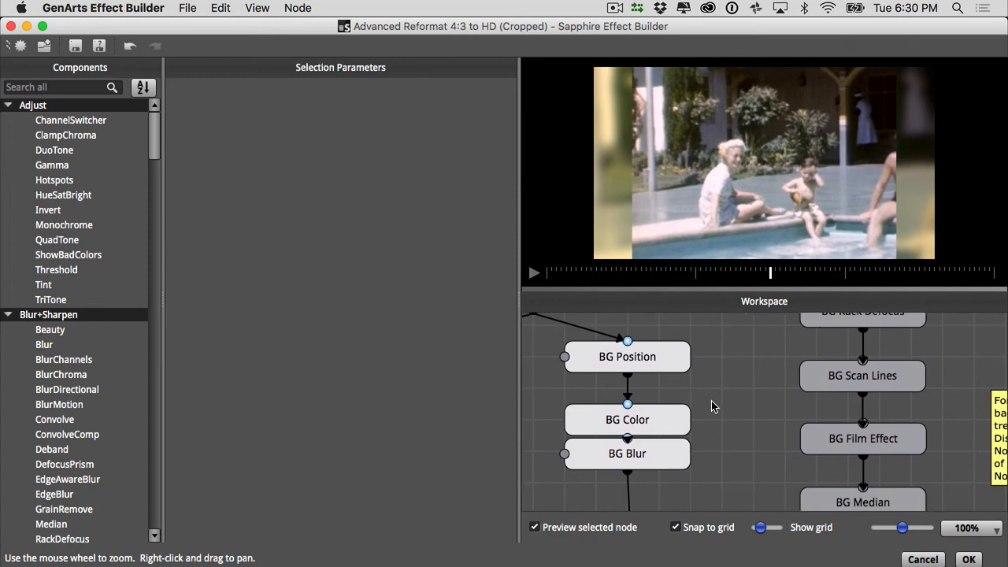
- Disconnect the BG Color and BG Blur nodes from the background chain and move them aside near the spare nodes
drag(711, 401, 630, 492)
right_click(666, 418)
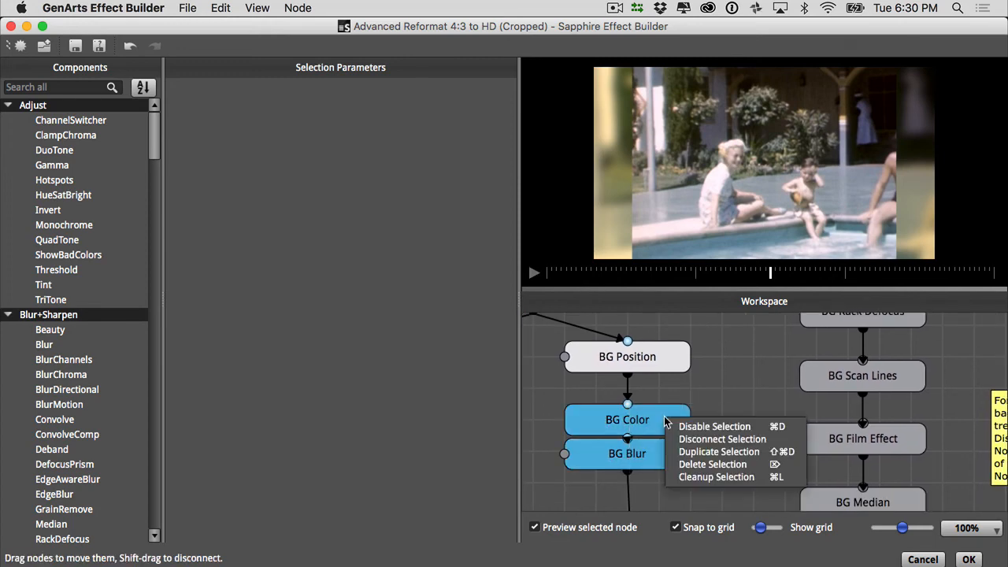
click(710, 440)
drag(654, 424, 1004, 340)
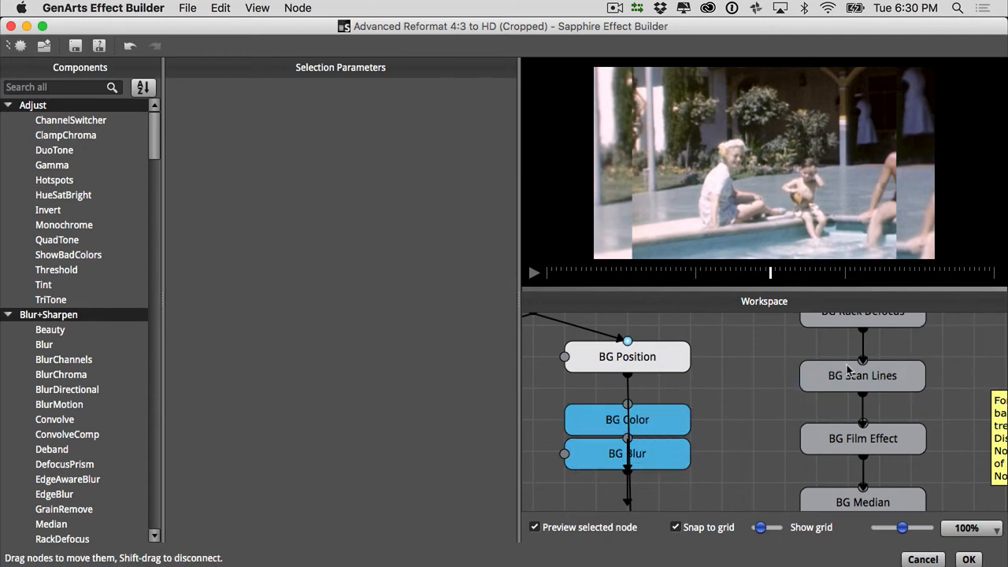
drag(758, 396, 971, 350)
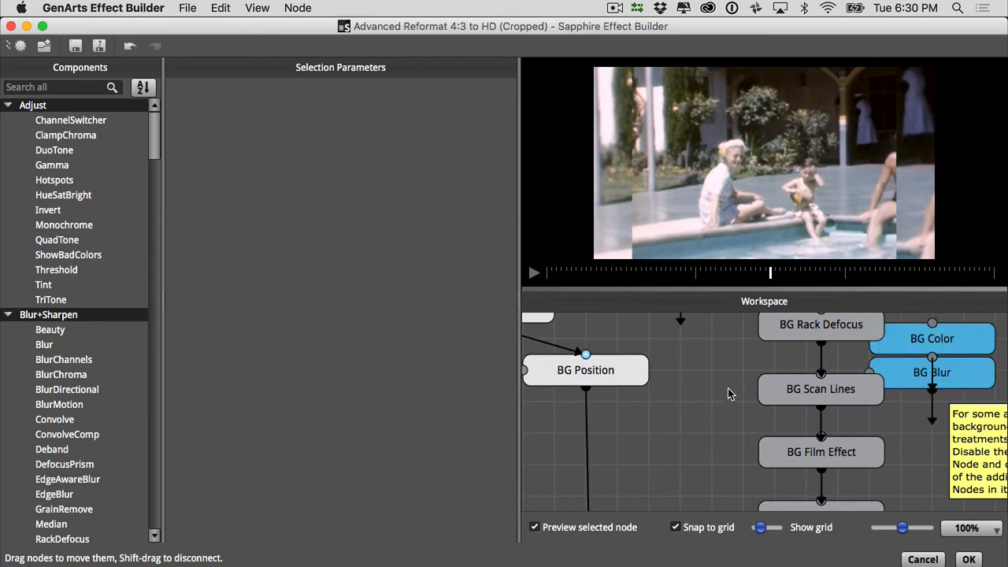
- Insert the spare BG Scan Lines node into the background chain directly below BG Position
click(616, 375)
click(824, 397)
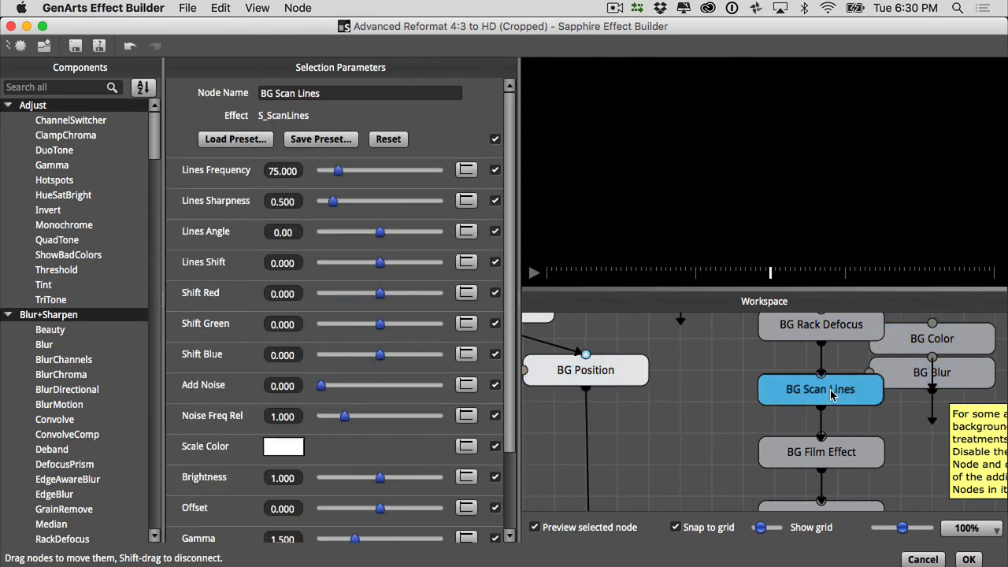
drag(823, 397, 588, 442)
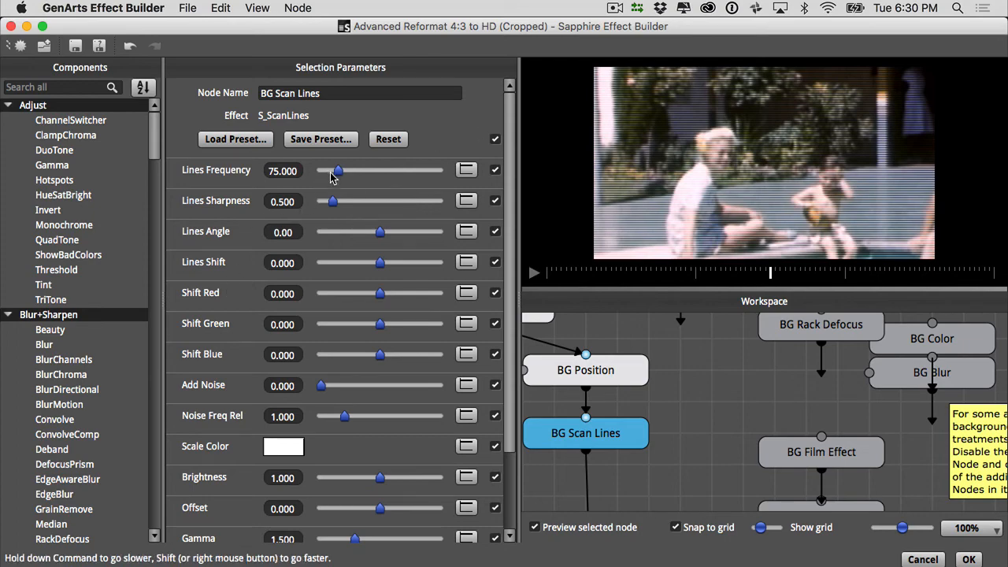
- Set the BG Scan Lines node's Lines Frequency to about 175.48, tint its Scale Color light purple and increase Add Noise
drag(331, 176, 365, 181)
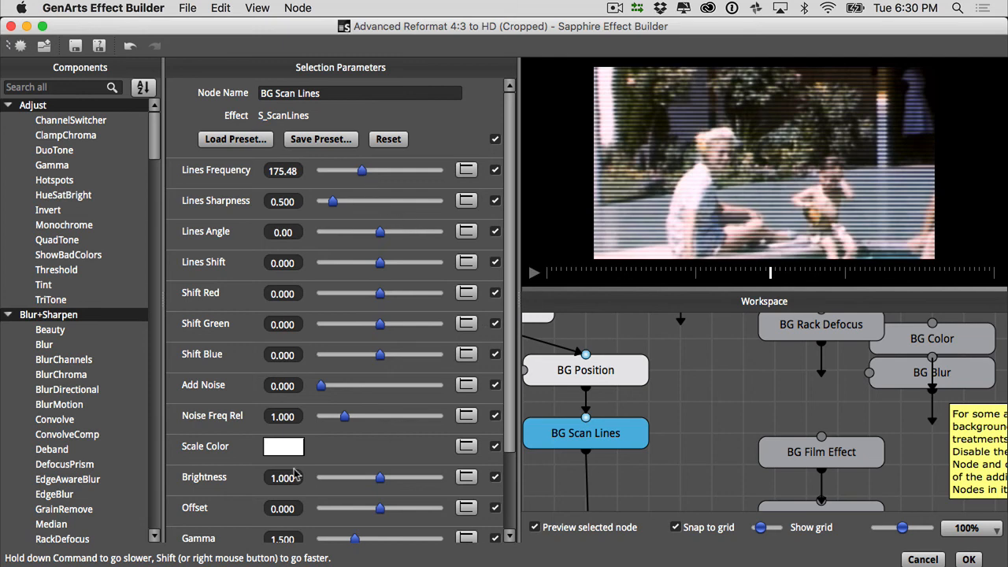
click(300, 457)
drag(796, 351, 690, 379)
click(855, 547)
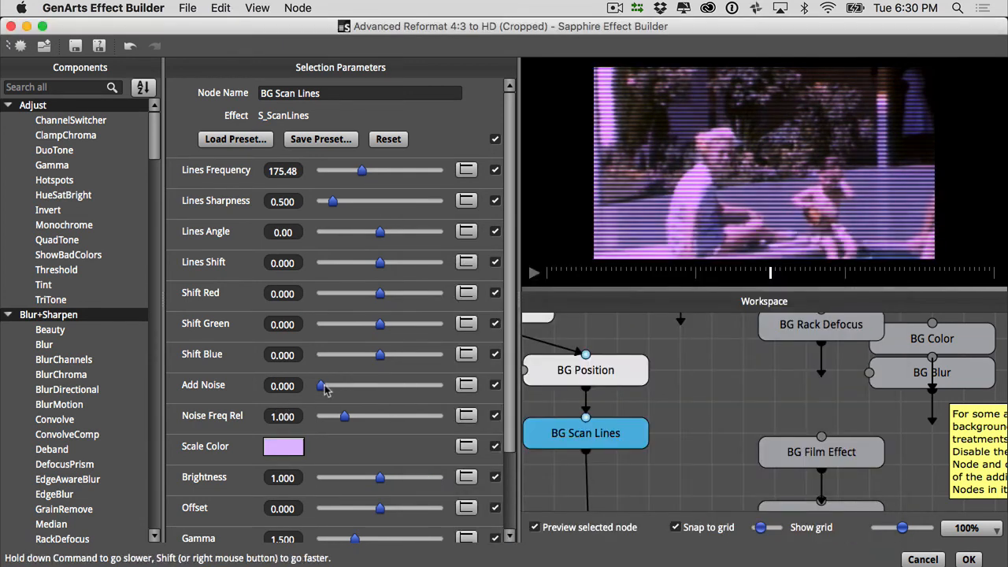
drag(321, 388, 363, 387)
- Preview the Composite node's output to check the scan-line background behind the foreground
scroll(504, 311, down, 1)
click(722, 402)
drag(722, 402, 932, 264)
click(753, 438)
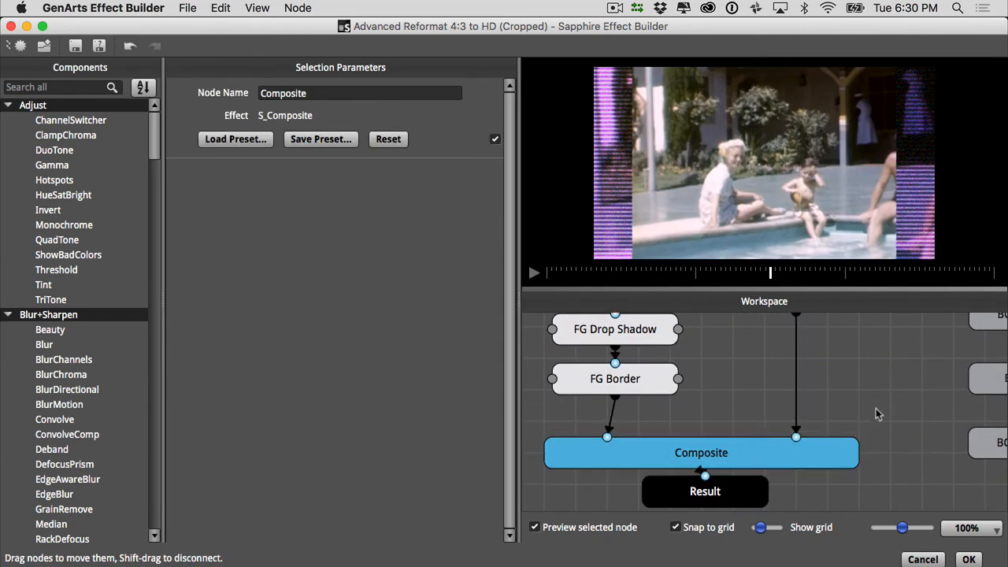
- Set the FG Crop node's Edge Softness to about 0.237
click(759, 367)
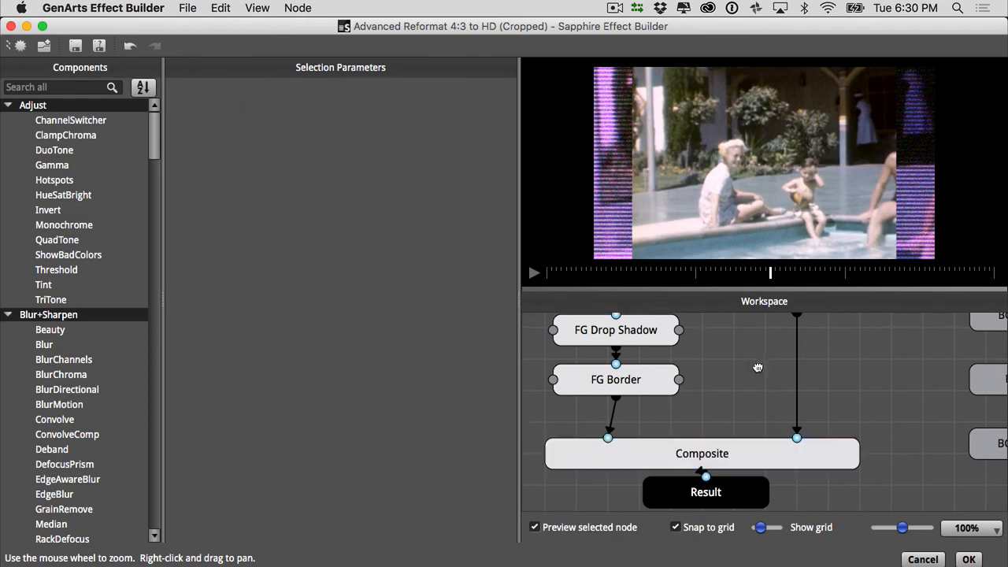
drag(758, 367, 722, 425)
click(652, 338)
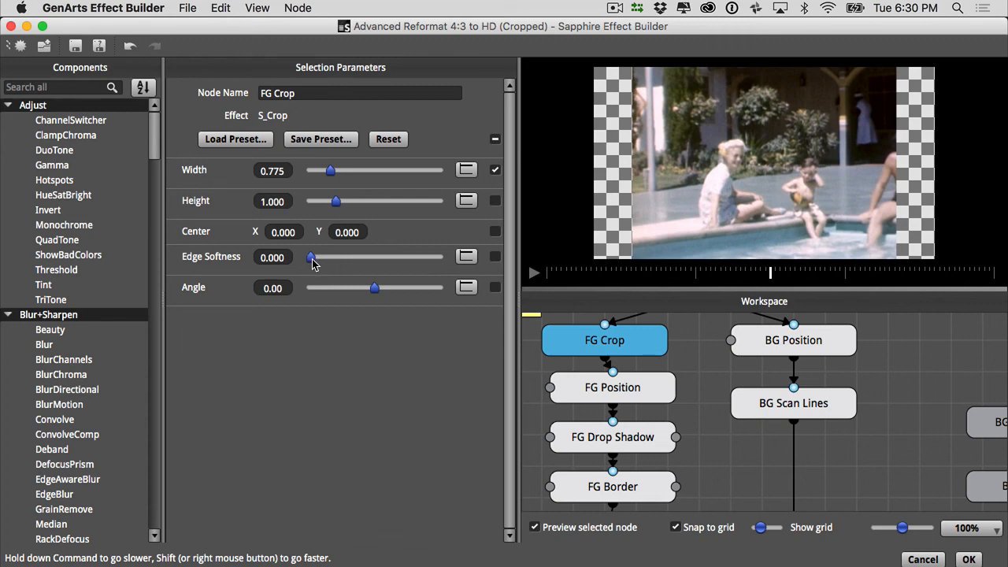
drag(312, 261, 340, 257)
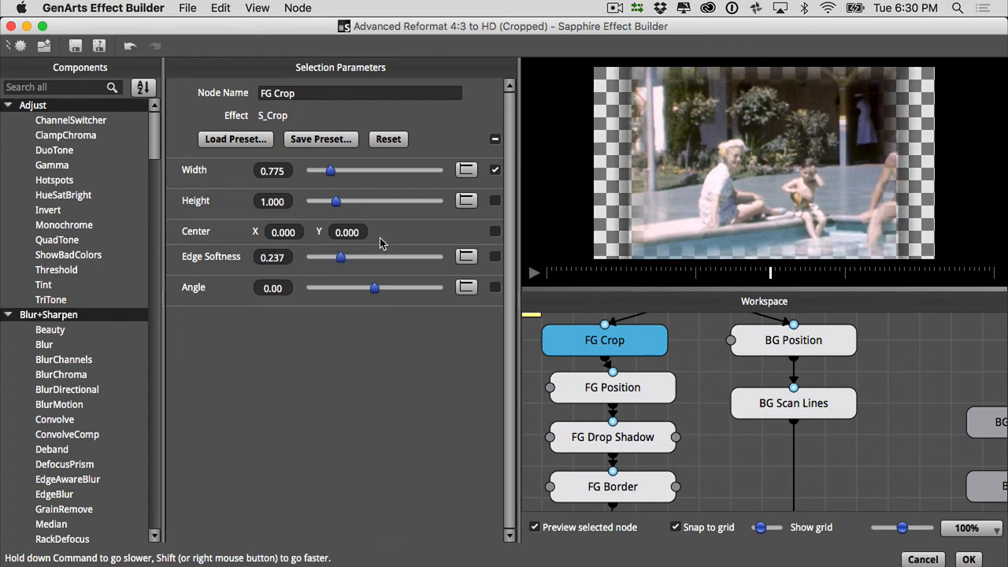
- Preview the Composite node, accept the edited effect and play the sequence in Avid Media Composer
drag(738, 477, 715, 386)
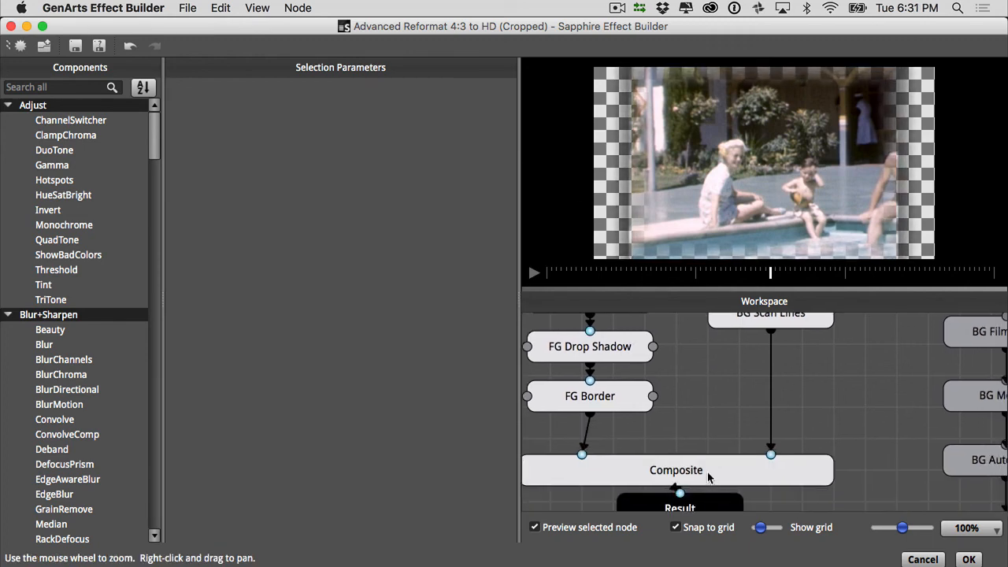
click(708, 476)
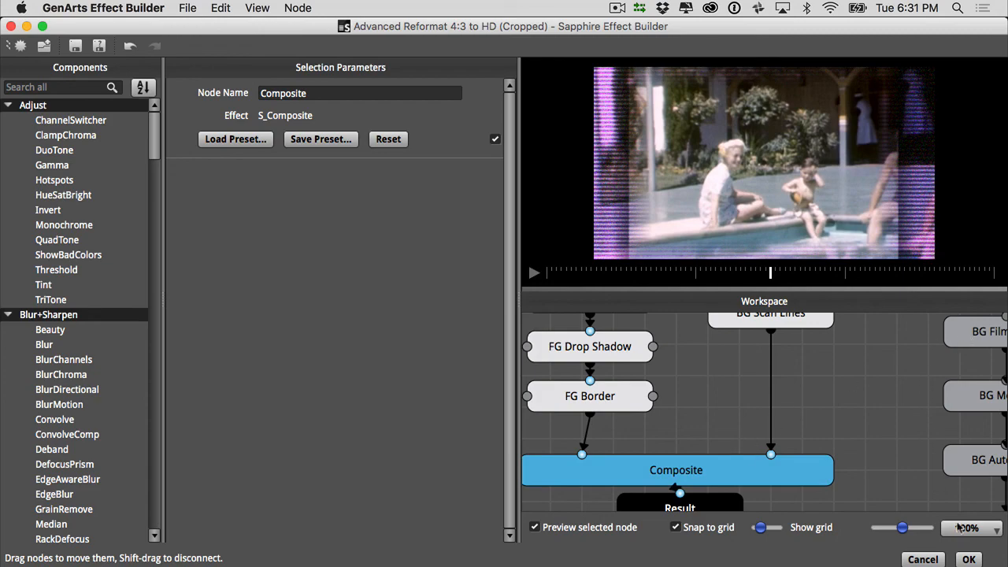
click(969, 559)
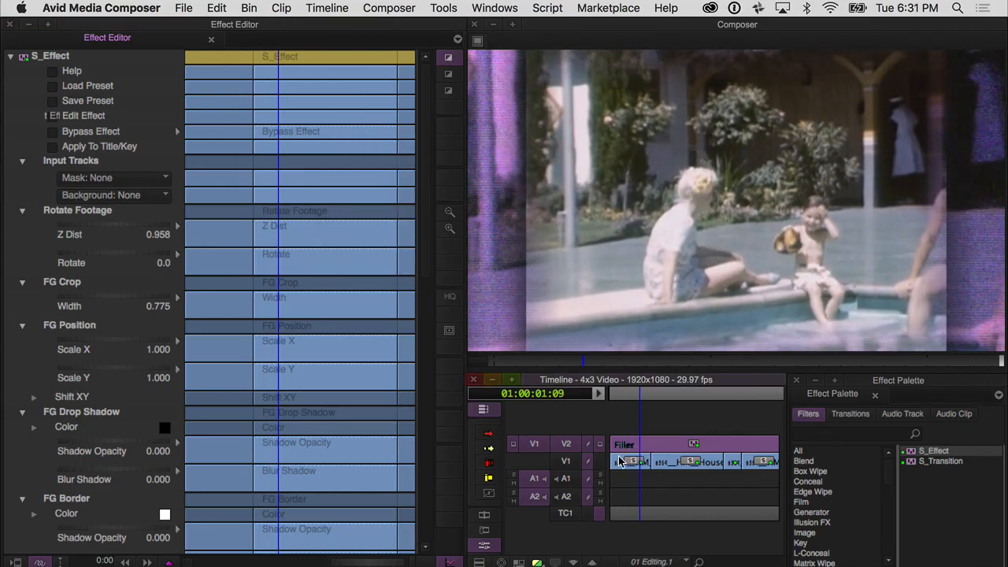
key(space)
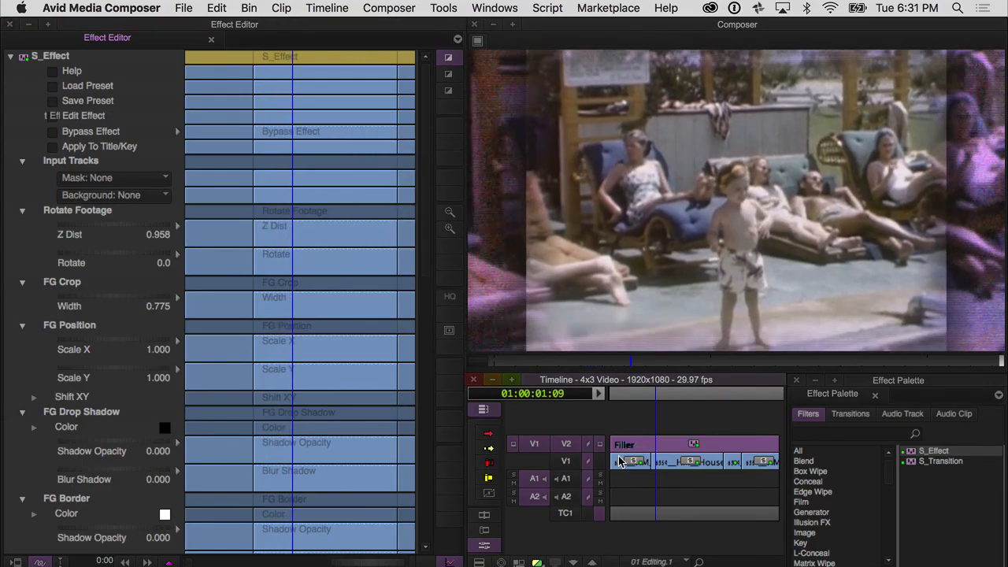